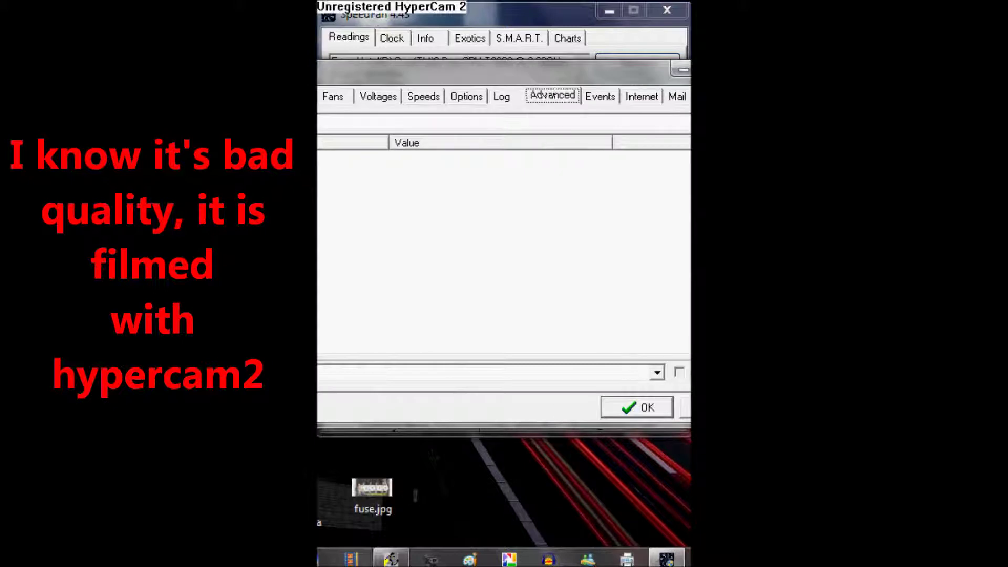
Choose the LIS331DL chip on Intel SMBus to view its advanced properties.
{"action": "left_click_drag", "start_coordinate": [499, 72], "coordinate": [430, 70]}
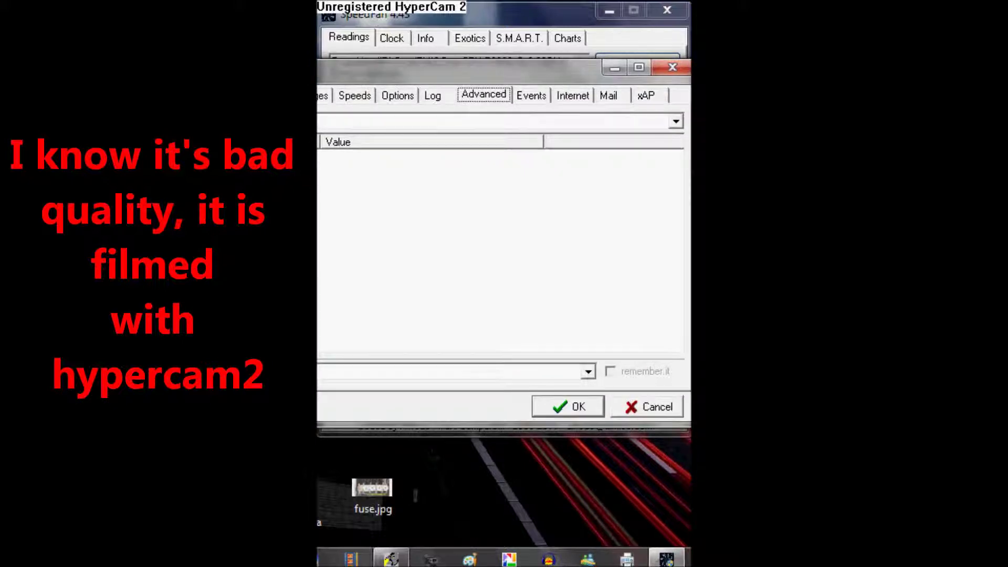
{"action": "left_click", "coordinate": [676, 121]}
{"action": "key", "text": "Return"}
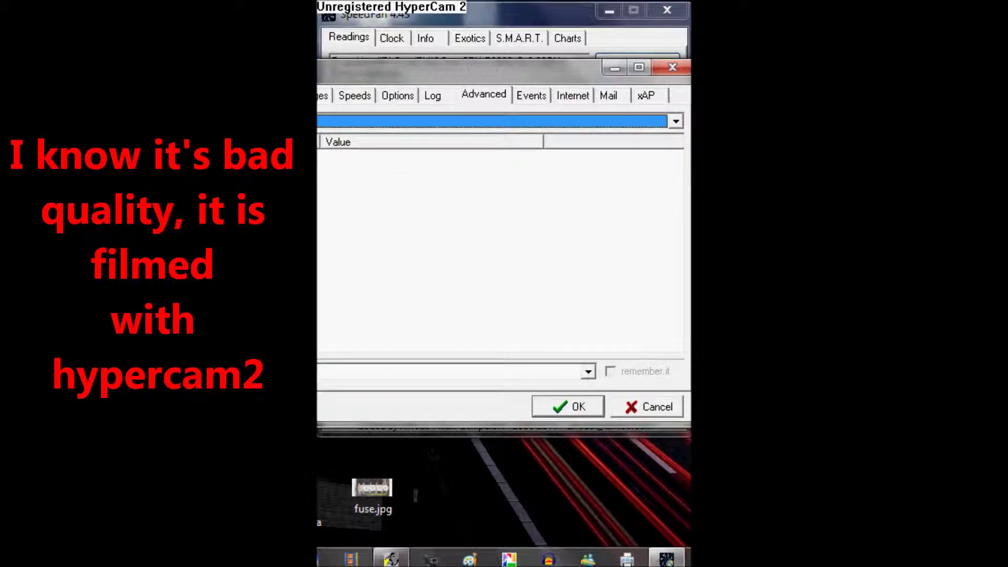
{"action": "left_click_drag", "start_coordinate": [473, 71], "coordinate": [578, 82]}
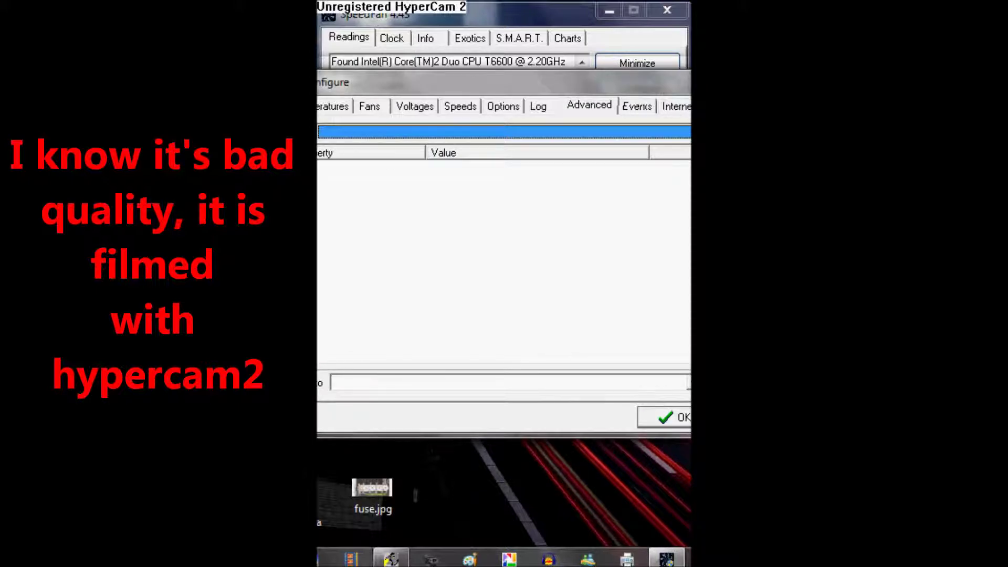
{"action": "key", "text": "alt+Down"}
{"action": "key", "text": "Down"}
{"action": "key", "text": "Return"}
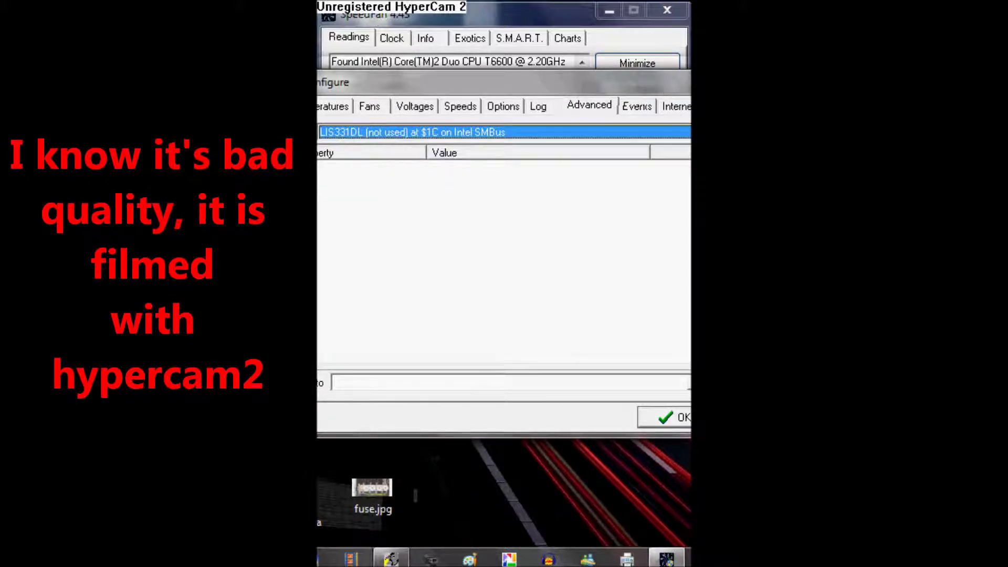
Choose the HD0 (500,1GB) chip on AdvSMART and bring its advanced property names and values into view.
{"action": "key", "text": "alt+Down"}
{"action": "key", "text": "Down"}
{"action": "key", "text": "Return"}
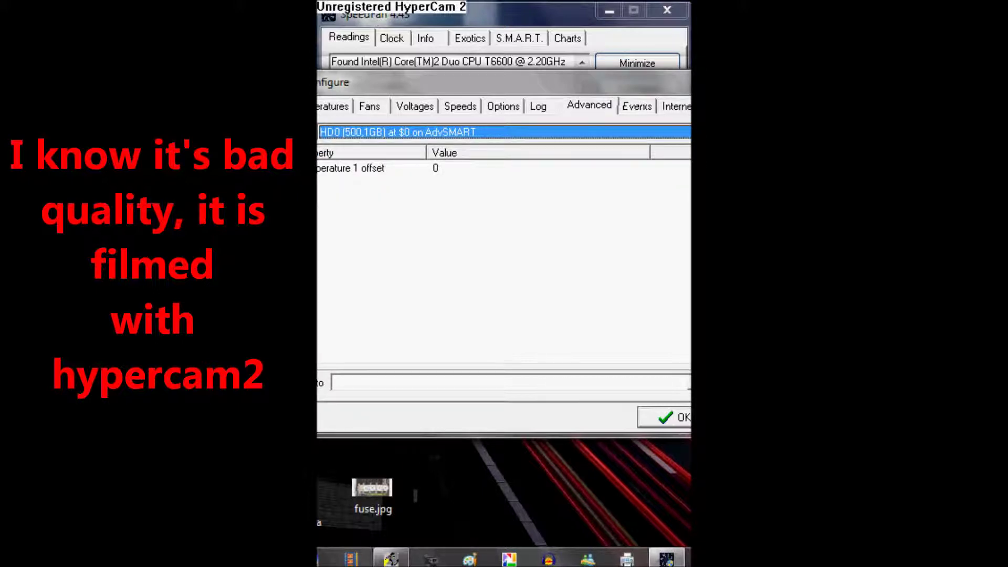
{"action": "left_click_drag", "start_coordinate": [504, 82], "coordinate": [555, 88]}
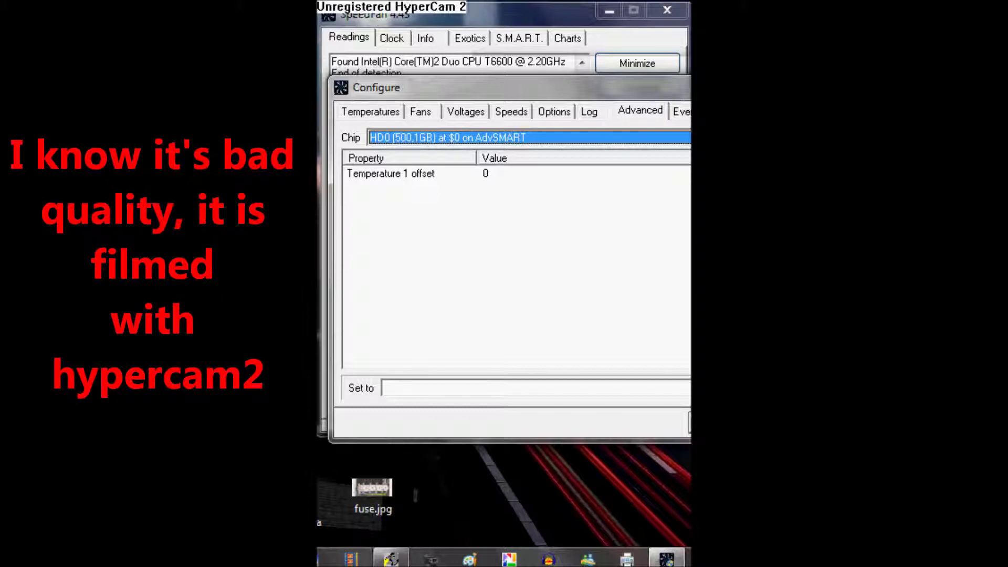
View the advanced properties of the ACPI chip on ISA, followed by those of the INTEL CORE chip on ISA.
{"action": "key", "text": "alt+Down"}
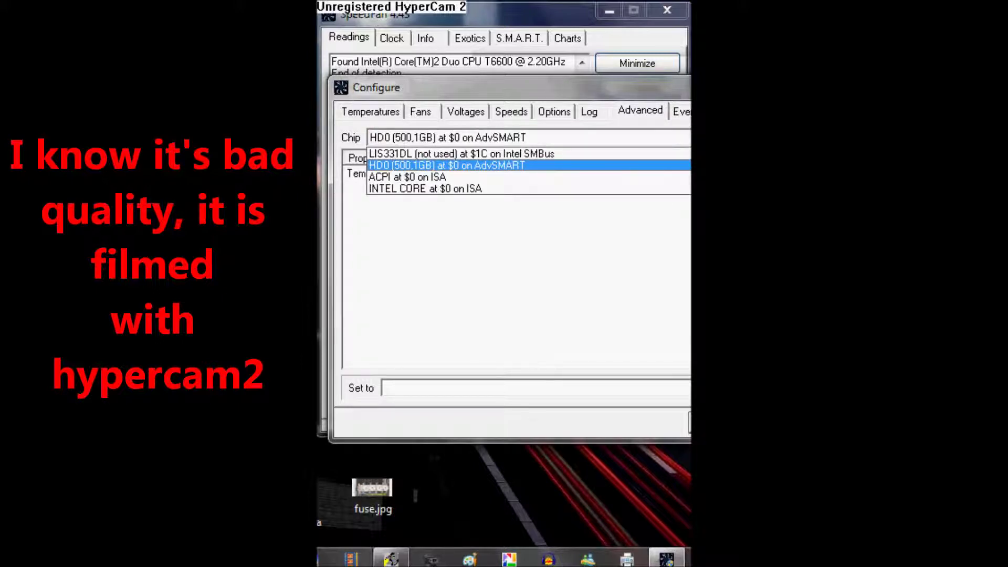
{"action": "key", "text": "Down"}
{"action": "key", "text": "Return"}
{"action": "key", "text": "alt+Down"}
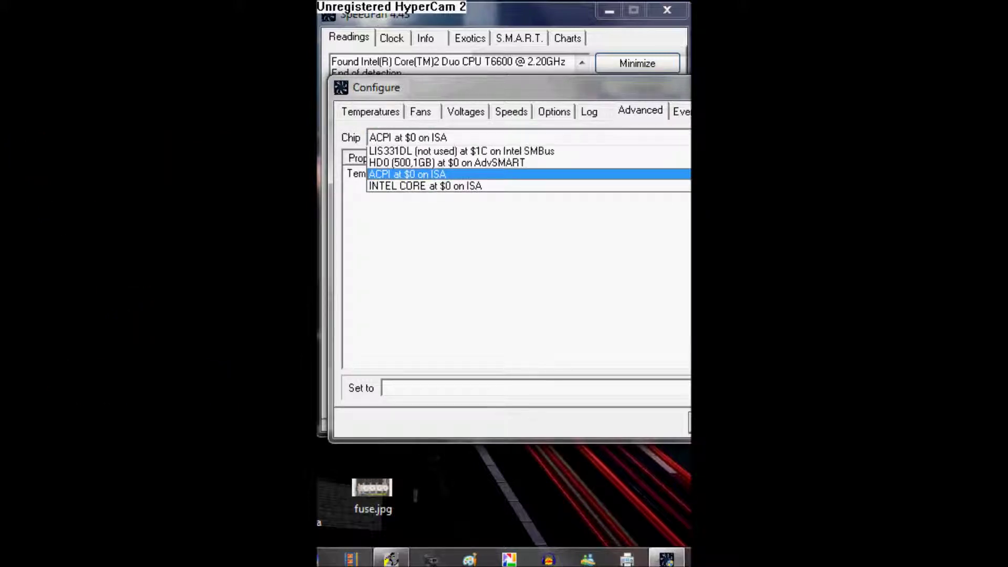
{"action": "key", "text": "Down"}
{"action": "key", "text": "Return"}
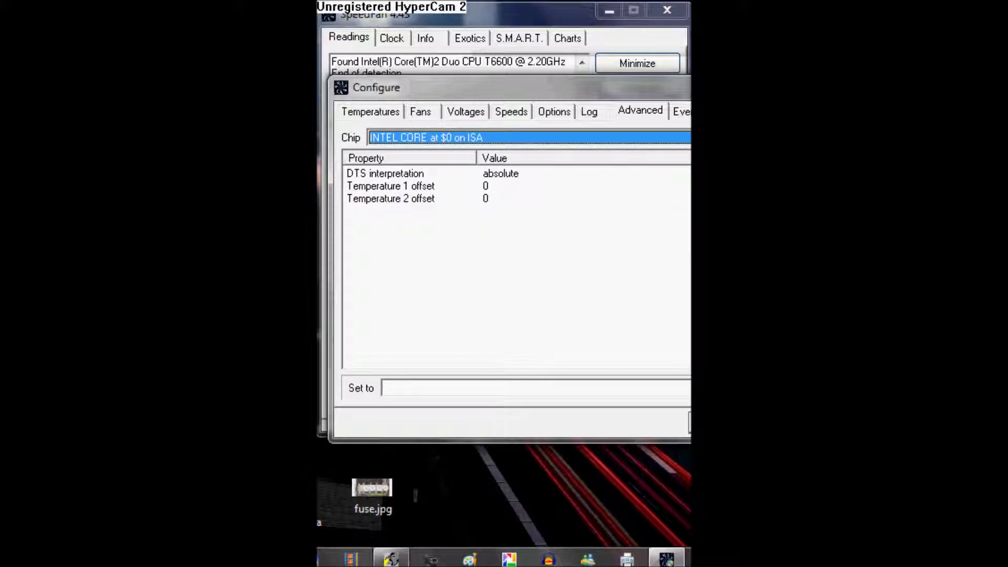
View the values available for the INTEL CORE chip's DTS interpretation, leave it unchanged and close the configuration window.
{"action": "left_click", "coordinate": [385, 173]}
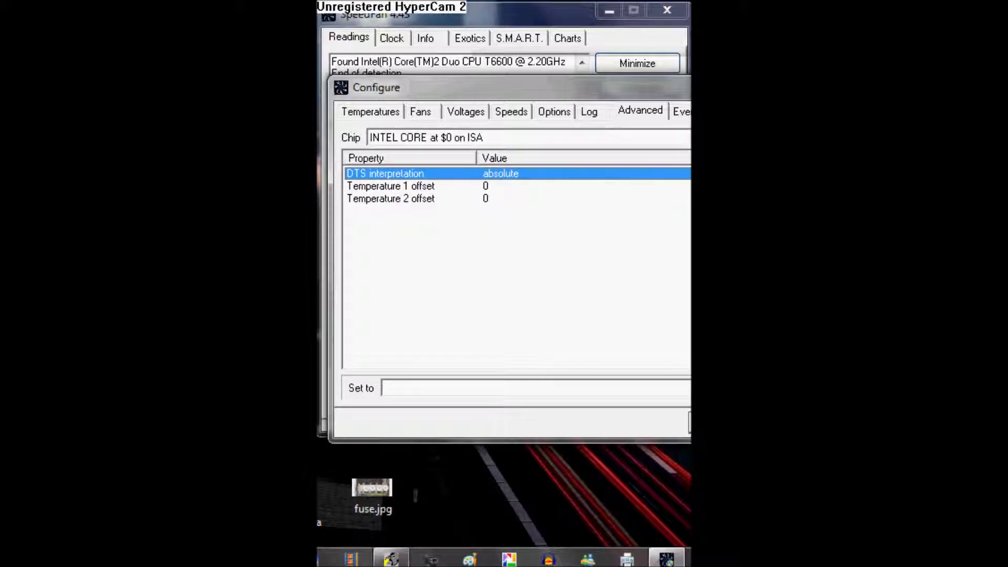
{"action": "left_click", "coordinate": [535, 388]}
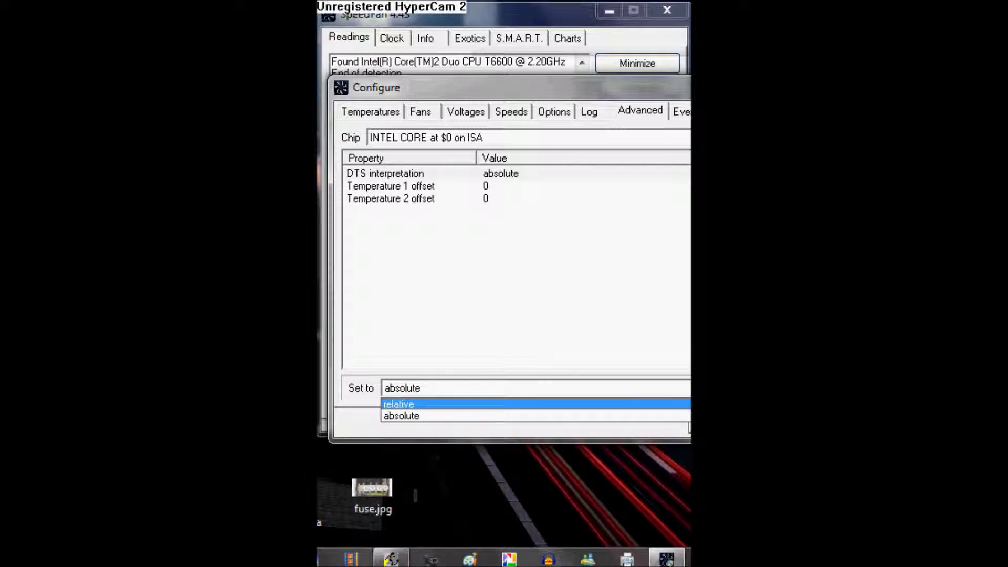
{"action": "key", "text": "Escape"}
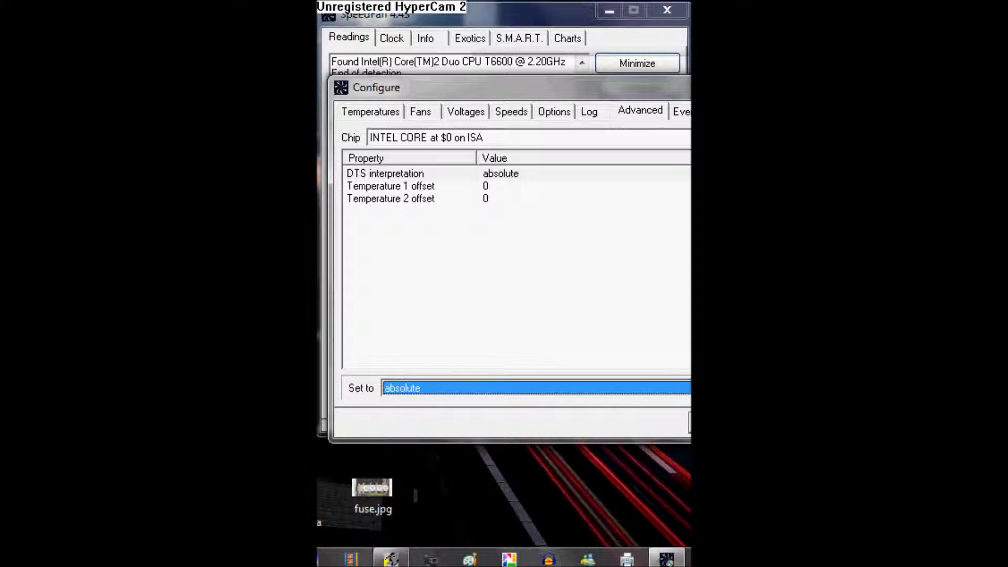
{"action": "left_click_drag", "start_coordinate": [672, 88], "coordinate": [339, 88]}
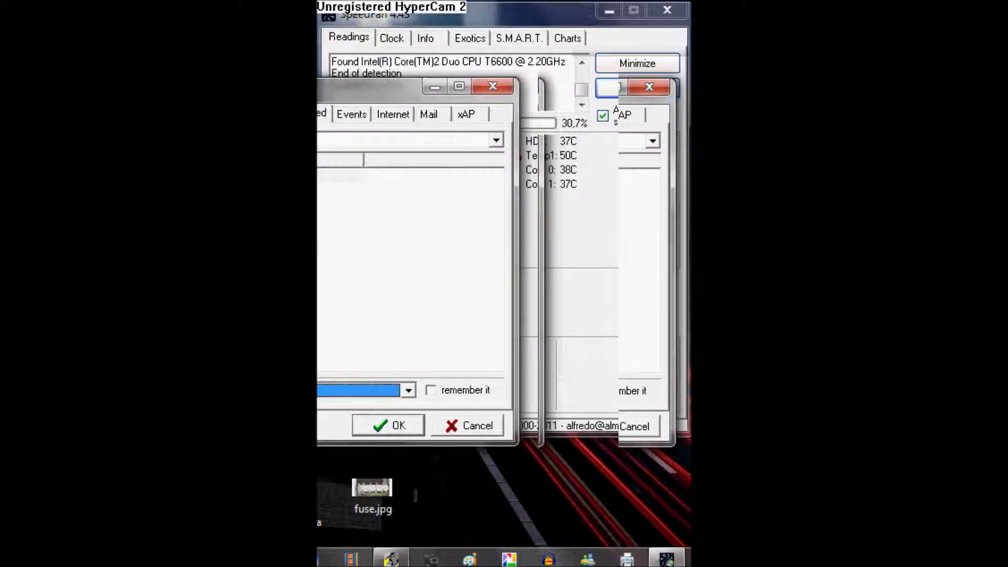
{"action": "left_click", "coordinate": [493, 86]}
Look through the Windows System information page, from the Windows edition down to the computer name and activation sections.
{"action": "left_click_drag", "start_coordinate": [504, 16], "coordinate": [480, 40]}
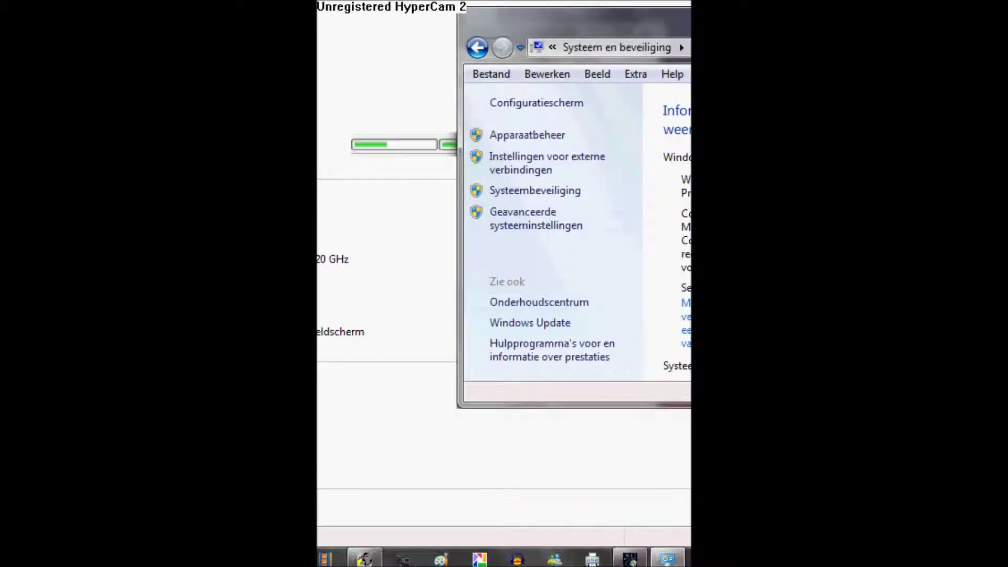
{"action": "scroll", "coordinate": [556, 210], "scroll_direction": "down", "scroll_amount": 3}
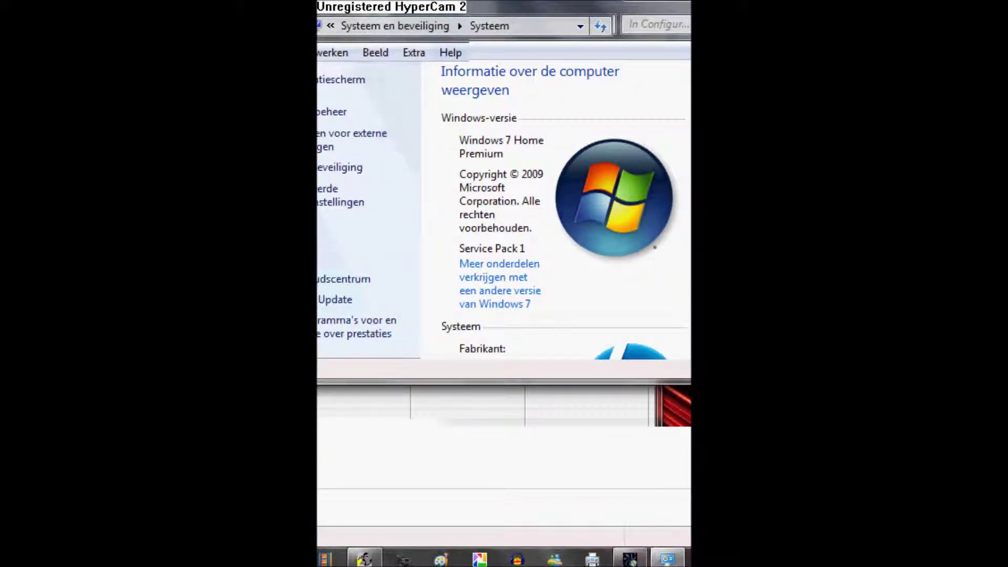
{"action": "scroll", "coordinate": [557, 210], "scroll_direction": "down", "scroll_amount": 10}
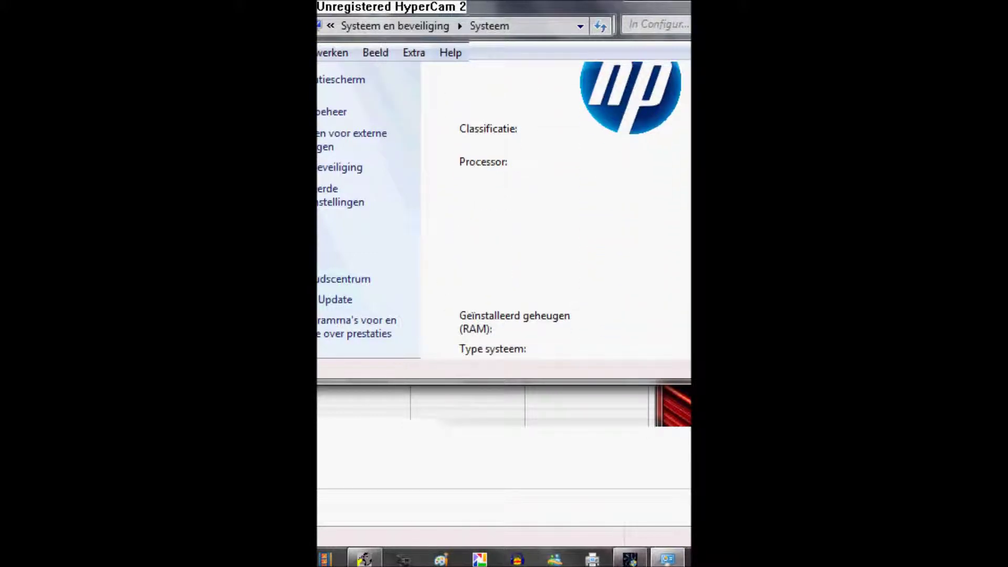
{"action": "scroll", "coordinate": [557, 210], "scroll_direction": "down", "scroll_amount": 7}
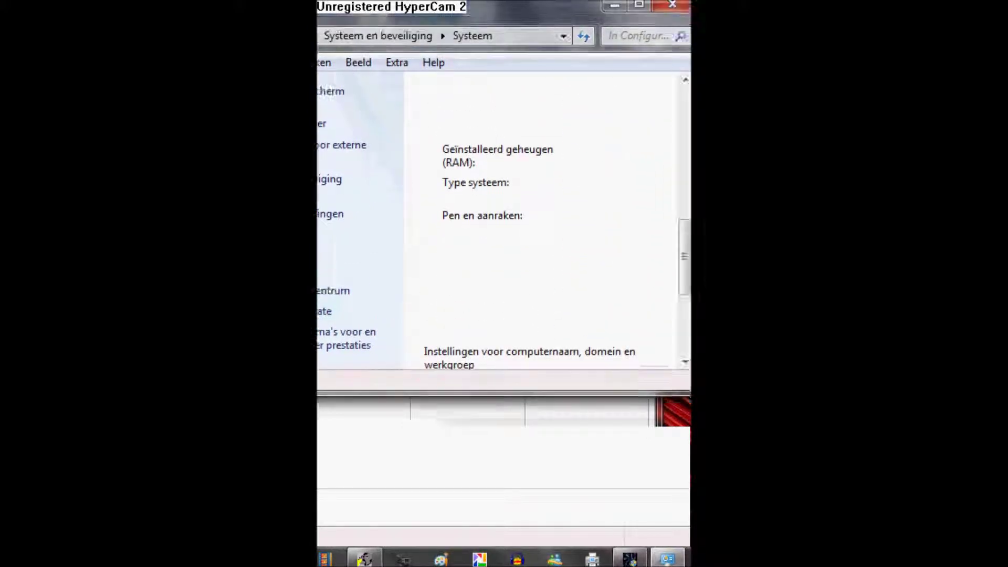
{"action": "left_click_drag", "start_coordinate": [504, 15], "coordinate": [432, 44]}
{"action": "scroll", "coordinate": [467, 249], "scroll_direction": "down", "scroll_amount": 1}
{"action": "scroll", "coordinate": [469, 249], "scroll_direction": "down", "scroll_amount": 5}
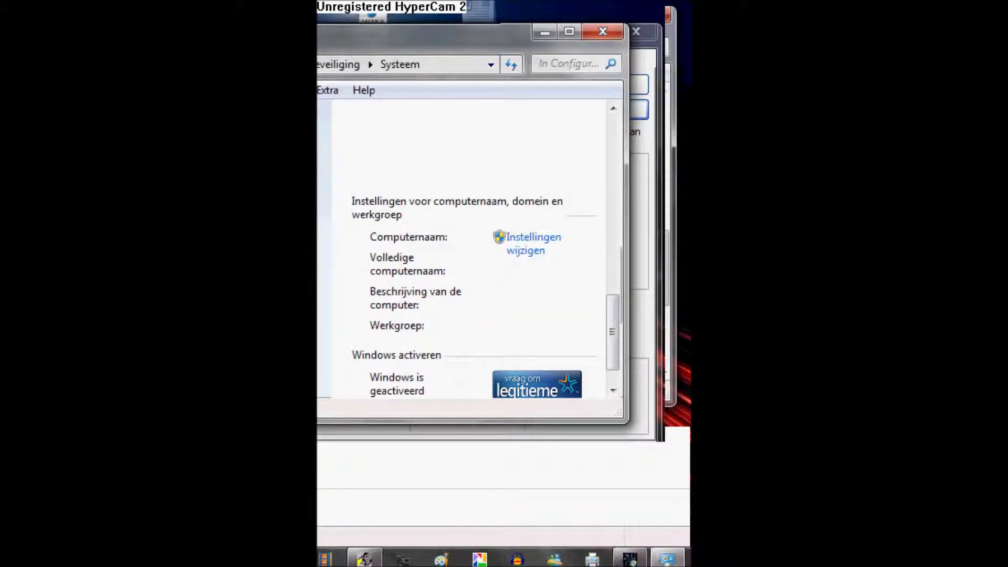
{"action": "scroll", "coordinate": [472, 249], "scroll_direction": "down", "scroll_amount": 1}
{"action": "scroll", "coordinate": [472, 249], "scroll_direction": "down", "scroll_amount": 1}
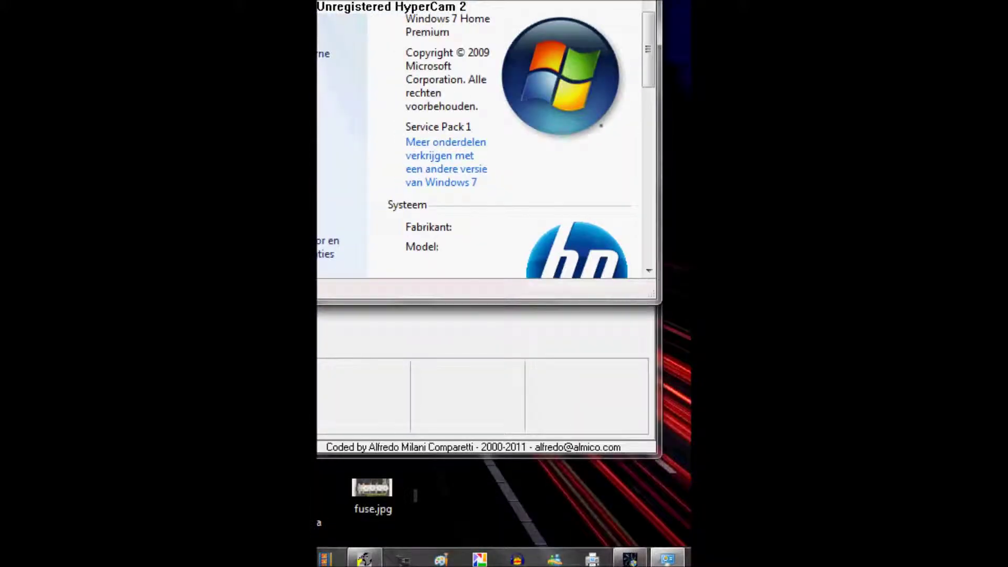
{"action": "scroll", "coordinate": [472, 157], "scroll_direction": "up", "scroll_amount": 1}
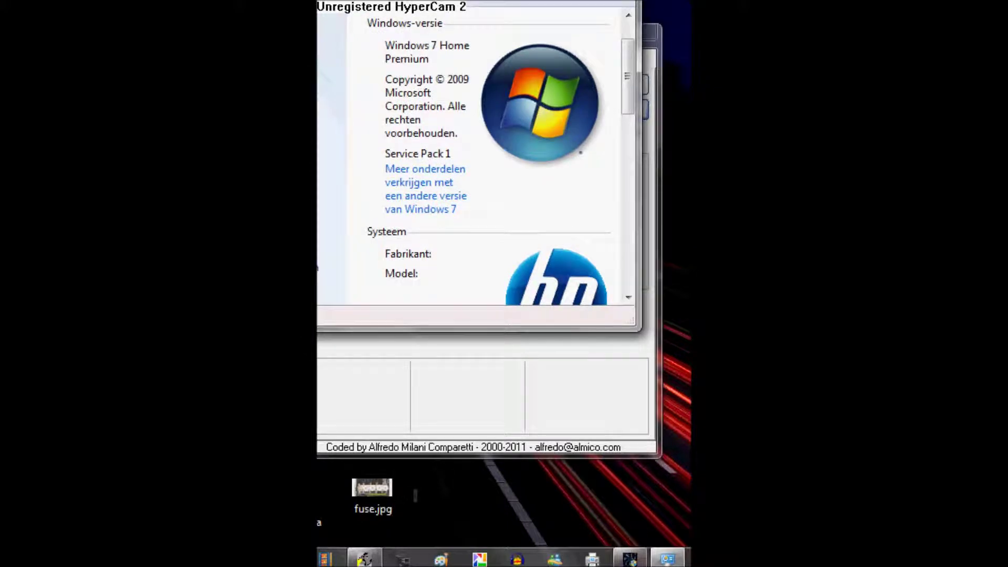
Widen the System window and examine the computer's model, processor, installed memory and system type.
{"action": "left_click_drag", "start_coordinate": [638, 174], "coordinate": [691, 173]}
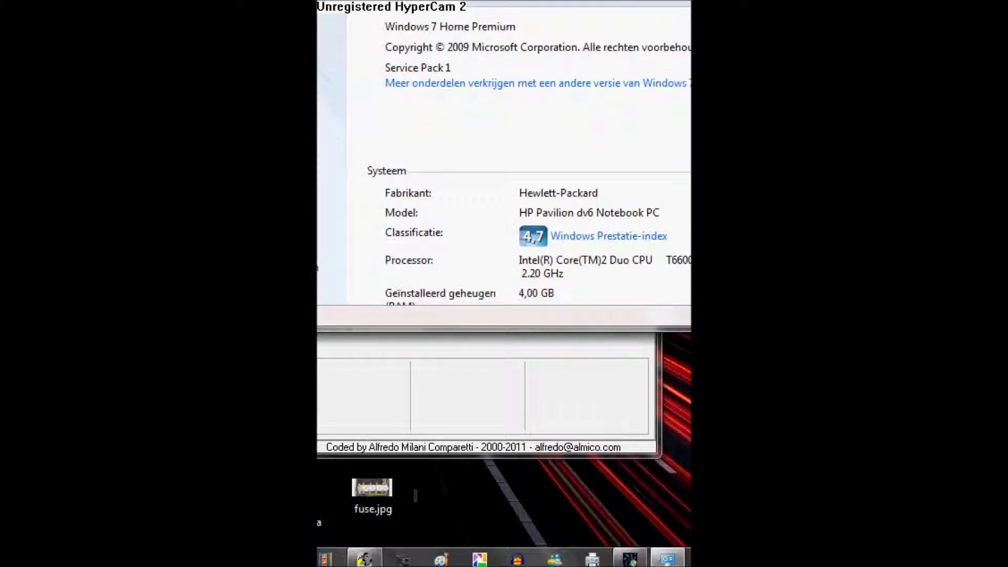
{"action": "left_click_drag", "start_coordinate": [564, 1], "coordinate": [504, 29]}
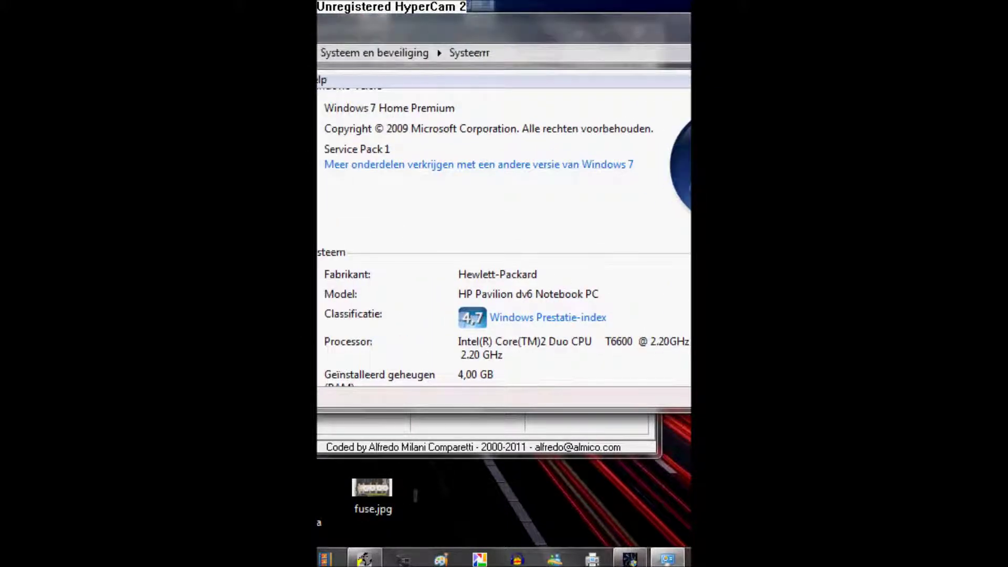
{"action": "scroll", "coordinate": [503, 238], "scroll_direction": "down", "scroll_amount": 1}
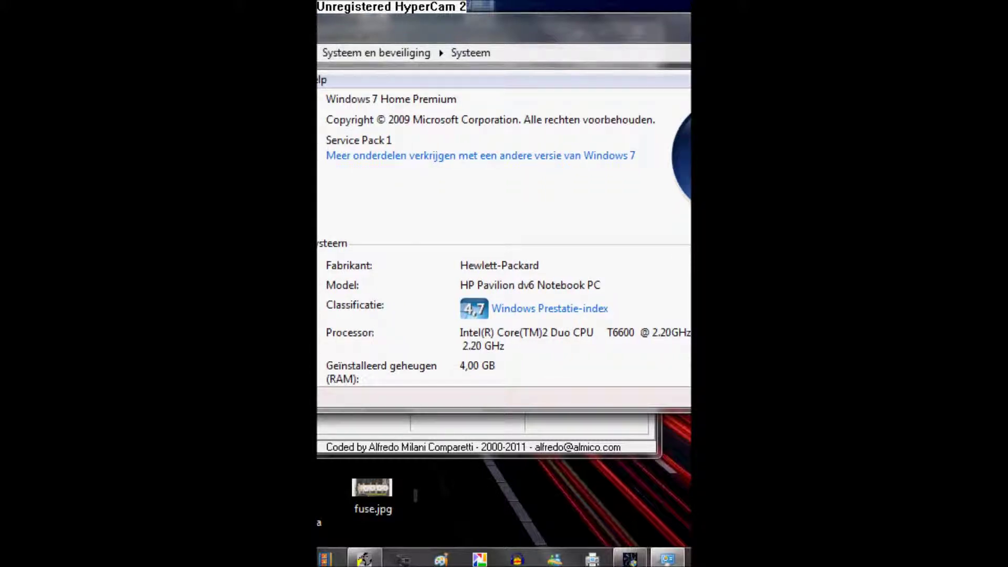
{"action": "scroll", "coordinate": [504, 237], "scroll_direction": "down", "scroll_amount": 2}
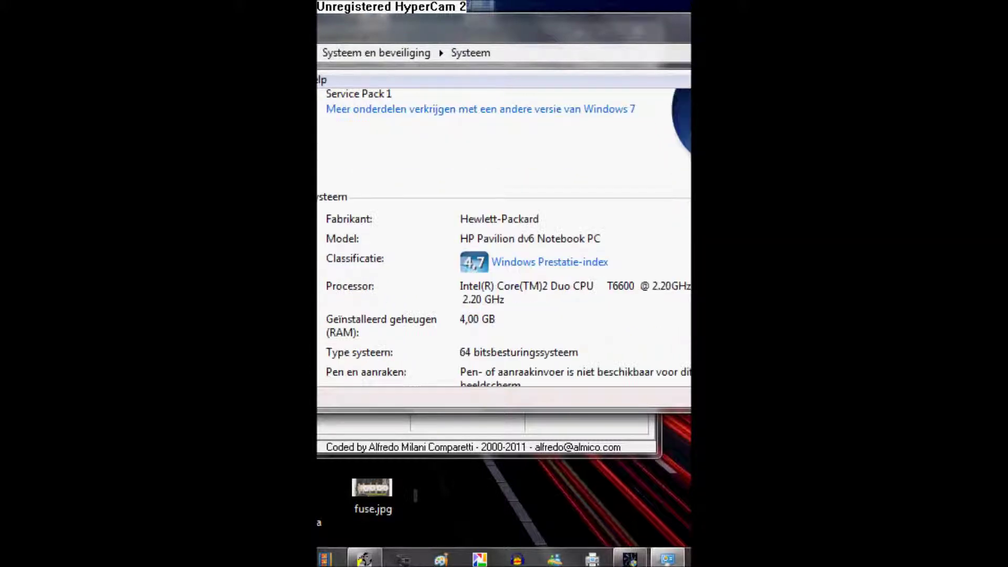
{"action": "scroll", "coordinate": [405, 345], "scroll_direction": "down", "scroll_amount": 2}
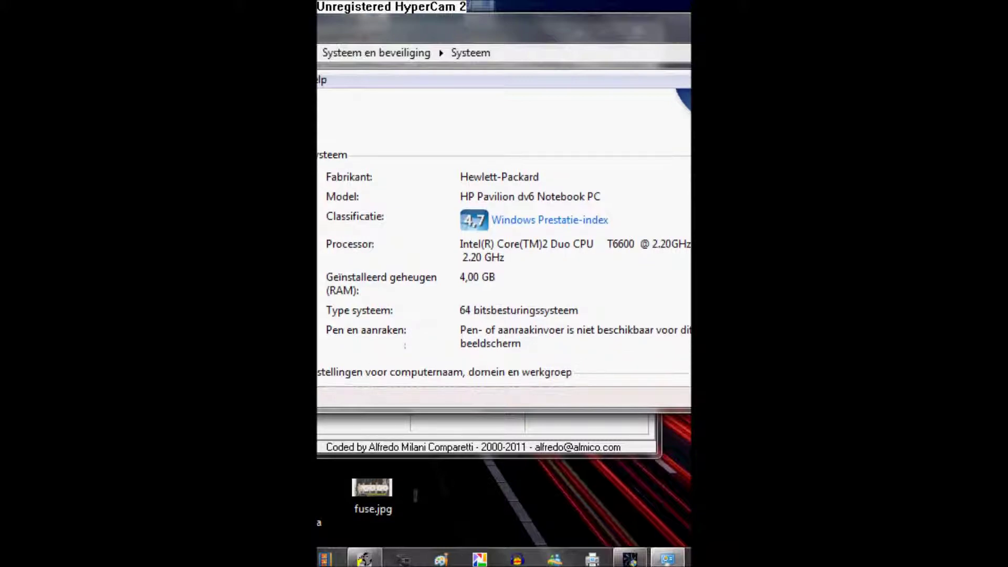
{"action": "scroll", "coordinate": [504, 237], "scroll_direction": "down", "scroll_amount": 1}
{"action": "scroll", "coordinate": [503, 237], "scroll_direction": "up", "scroll_amount": 1}
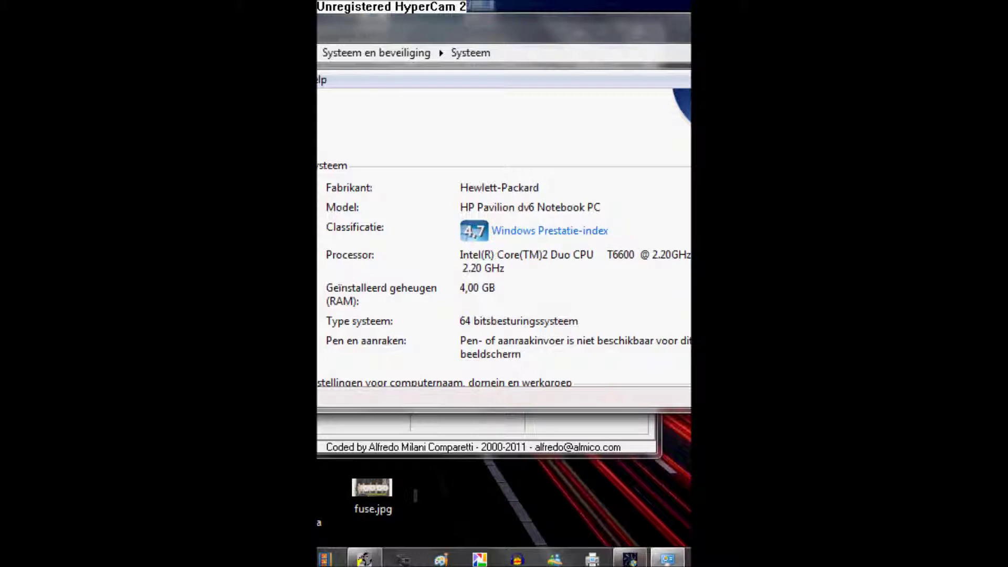
{"action": "scroll", "coordinate": [504, 250], "scroll_direction": "up", "scroll_amount": 5}
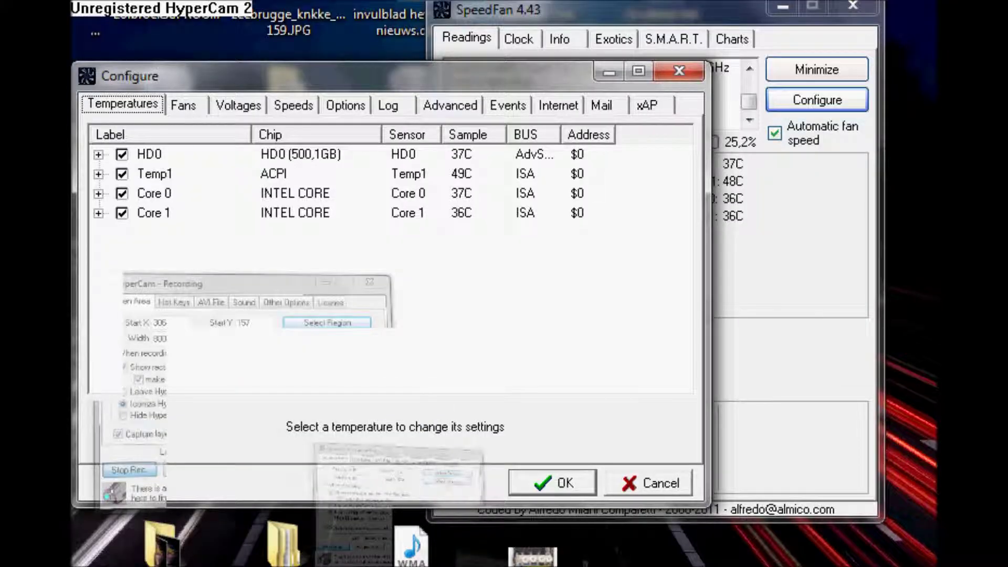
Look through the voltage, speed, general option and log settings in the SpeedFan configuration.
{"action": "key", "text": "super+Up"}
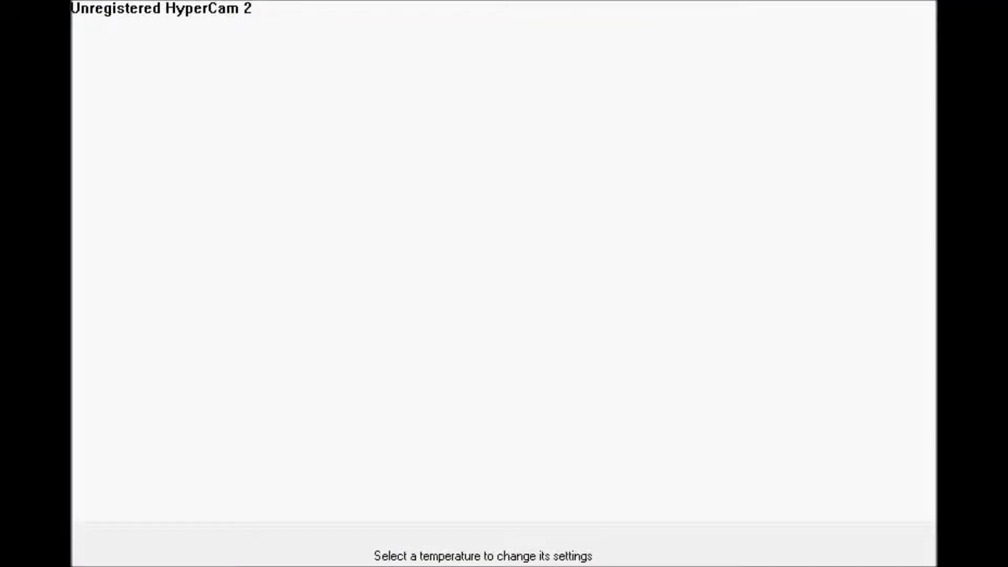
{"action": "key", "text": "super+Down"}
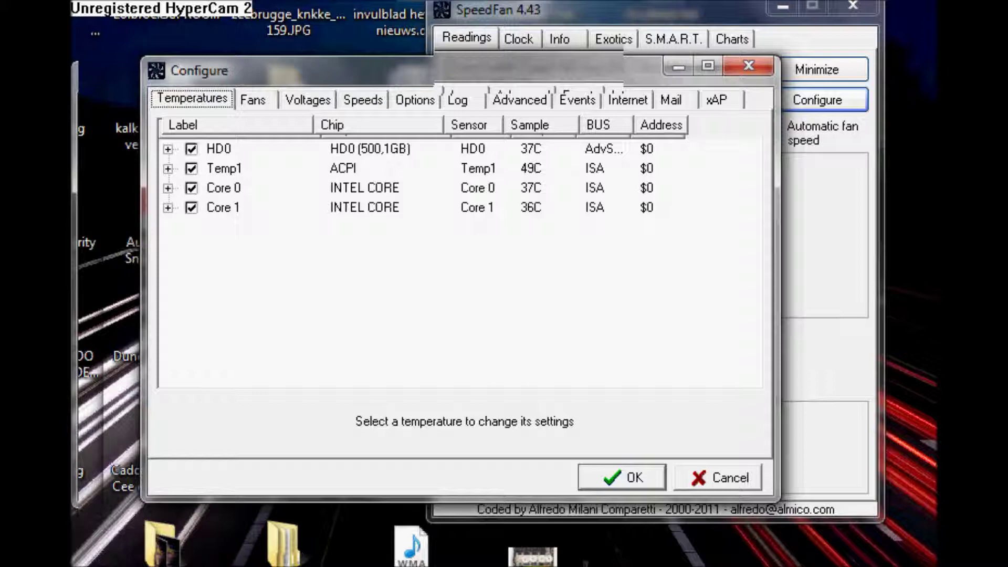
{"action": "left_click", "coordinate": [308, 100]}
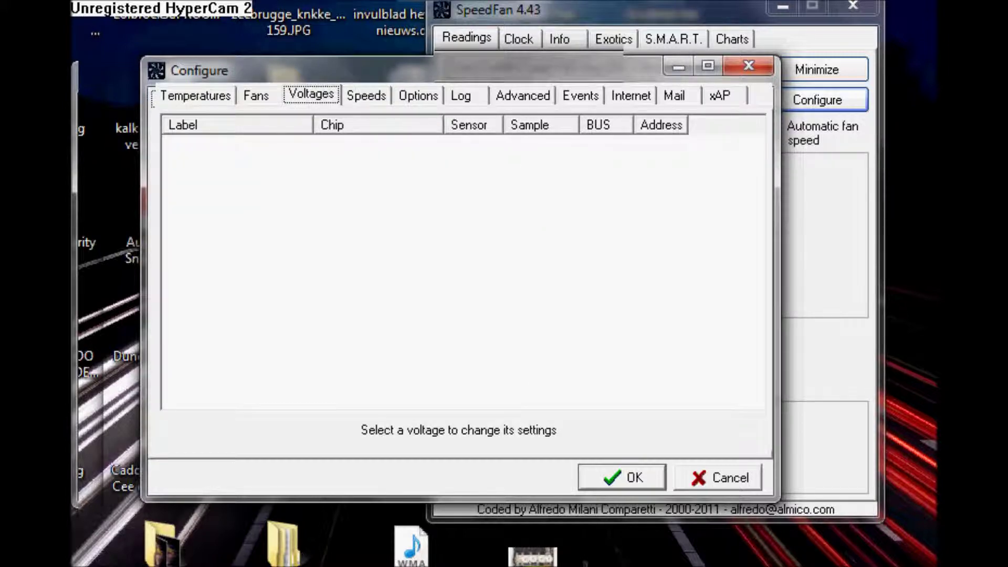
{"action": "left_click", "coordinate": [365, 95]}
{"action": "left_click", "coordinate": [418, 96]}
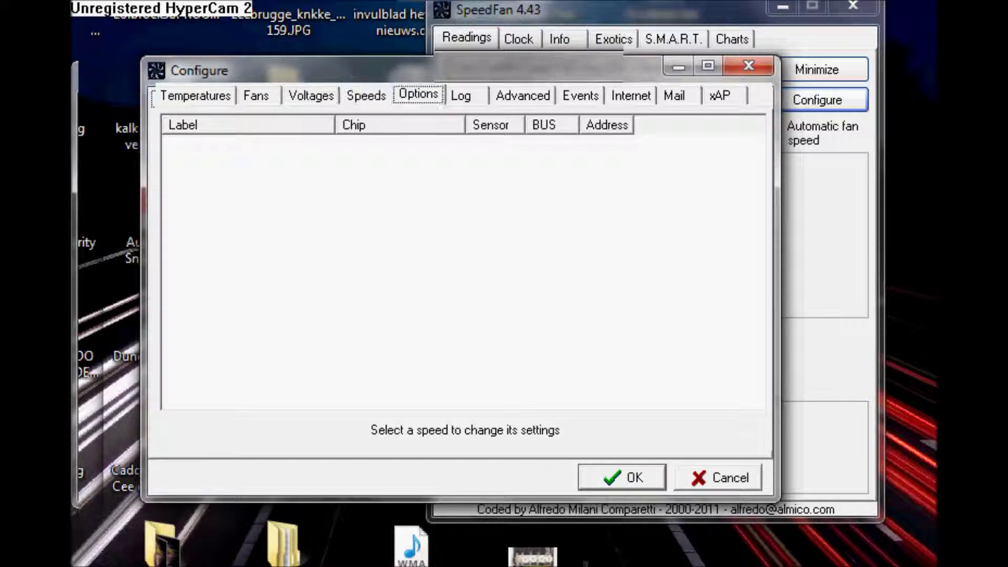
{"action": "left_click", "coordinate": [461, 96]}
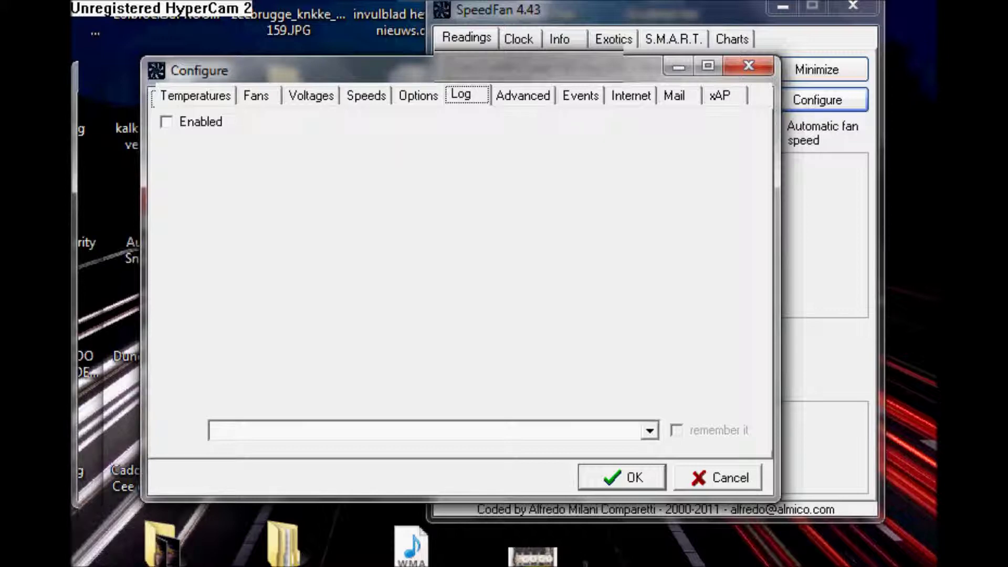
View the advanced chip settings and the event rules in the SpeedFan configuration.
{"action": "left_click", "coordinate": [522, 96]}
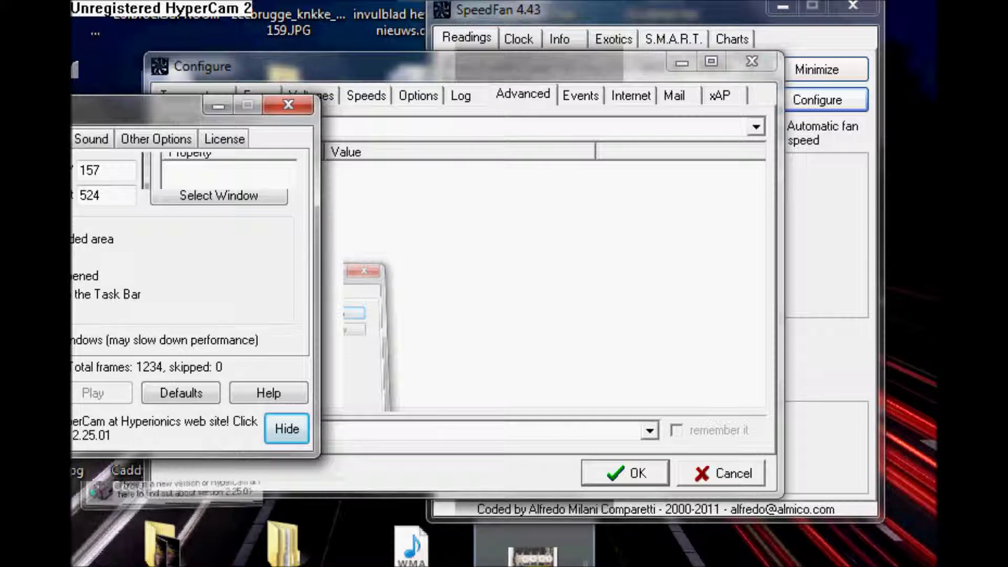
{"action": "key", "text": "alt+Tab"}
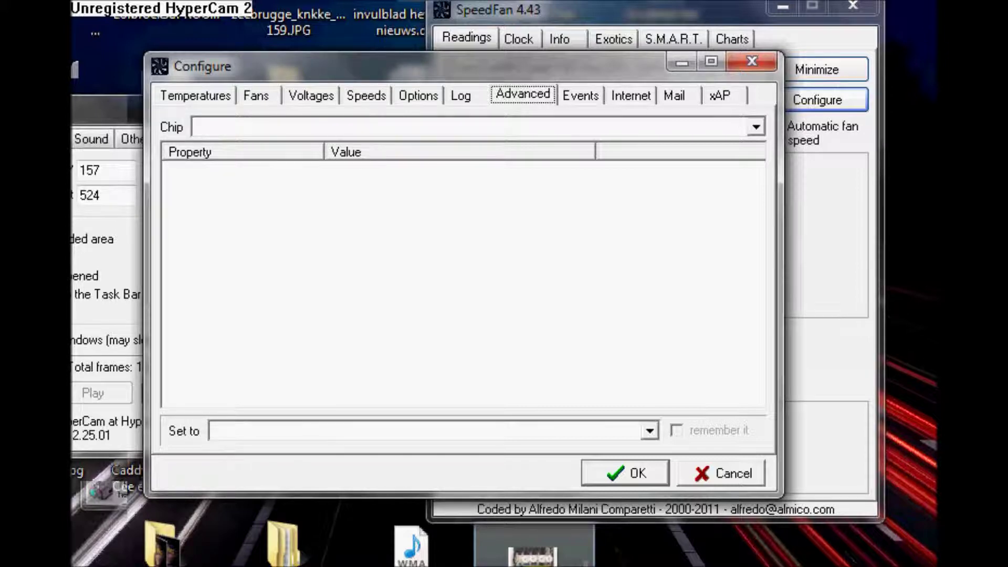
{"action": "key", "text": "Right"}
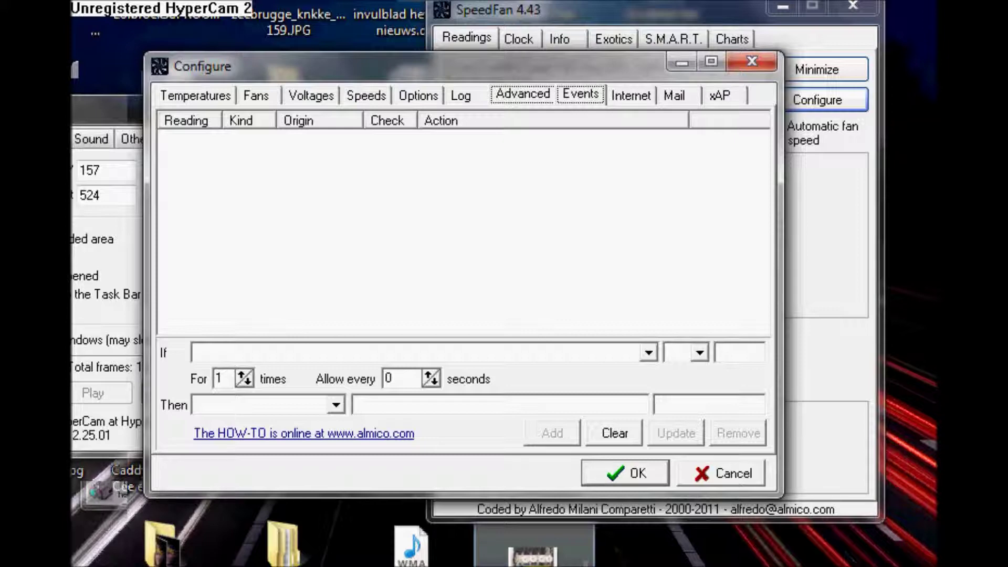
View the Internet proxy, Mail and xAP settings in the SpeedFan configuration.
{"action": "key", "text": "Right"}
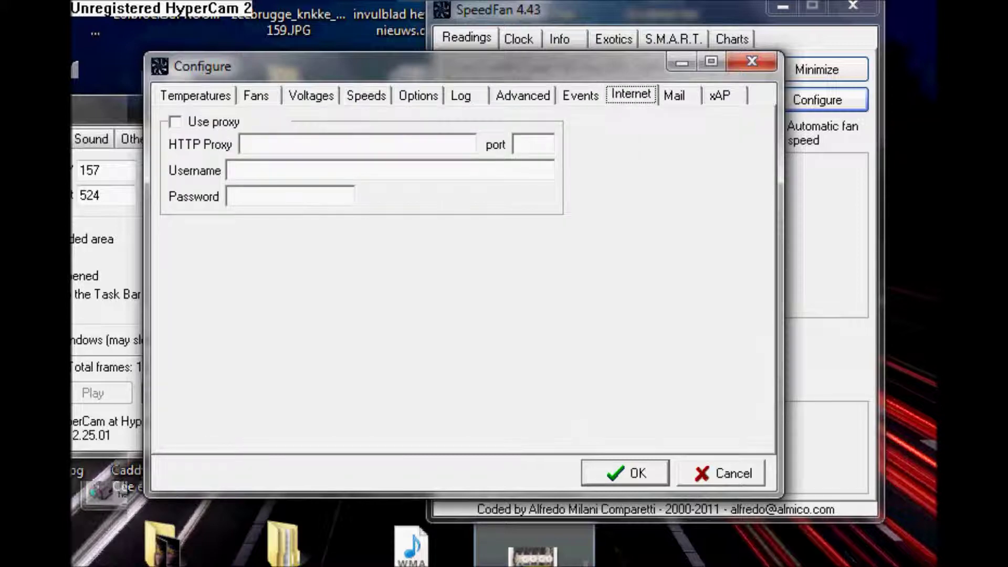
{"action": "key", "text": "Right"}
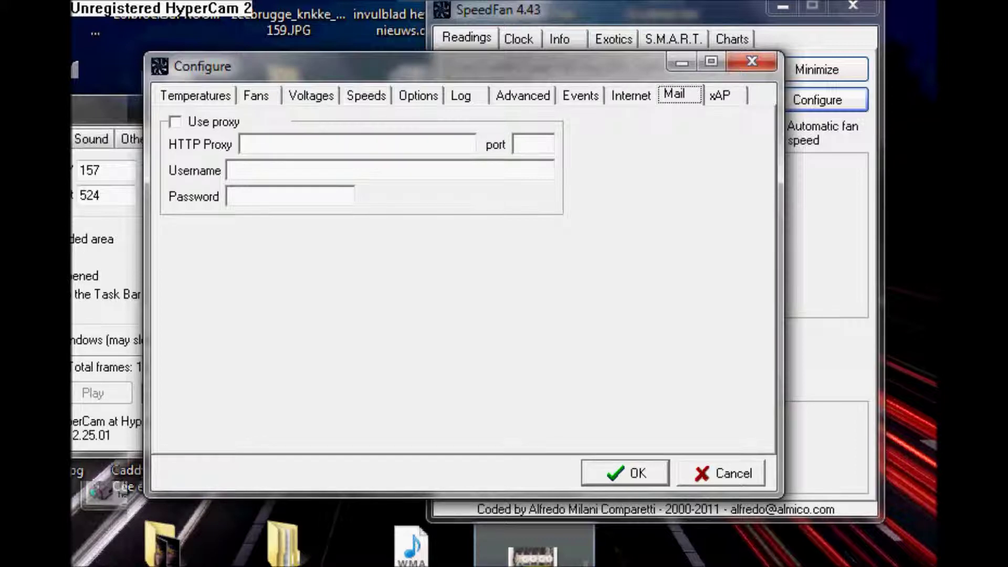
{"action": "key", "text": "Right"}
Return to the advanced settings of the SpeedFan configuration and view the list of selectable chips.
{"action": "key", "text": "Left"}
{"action": "key", "text": "Left"}
{"action": "key", "text": "Left"}
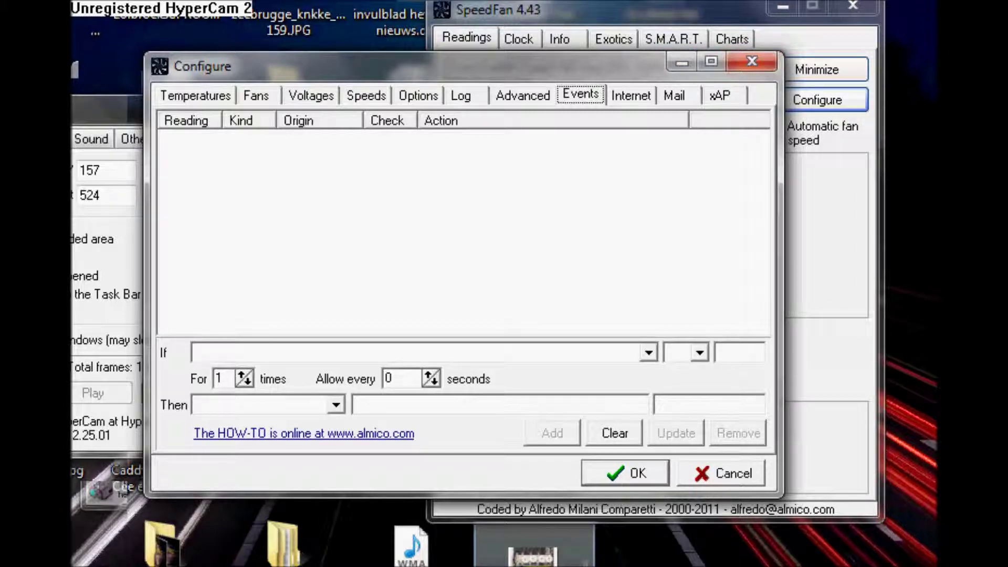
{"action": "key", "text": "Left"}
{"action": "key", "text": "Tab"}
{"action": "key", "text": "alt+Down"}
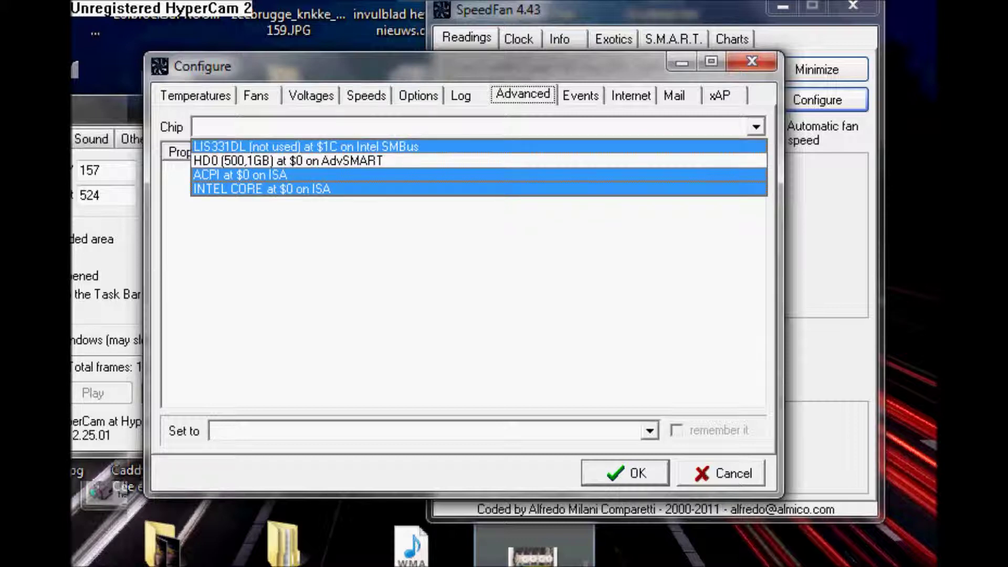
{"action": "key", "text": "Return"}
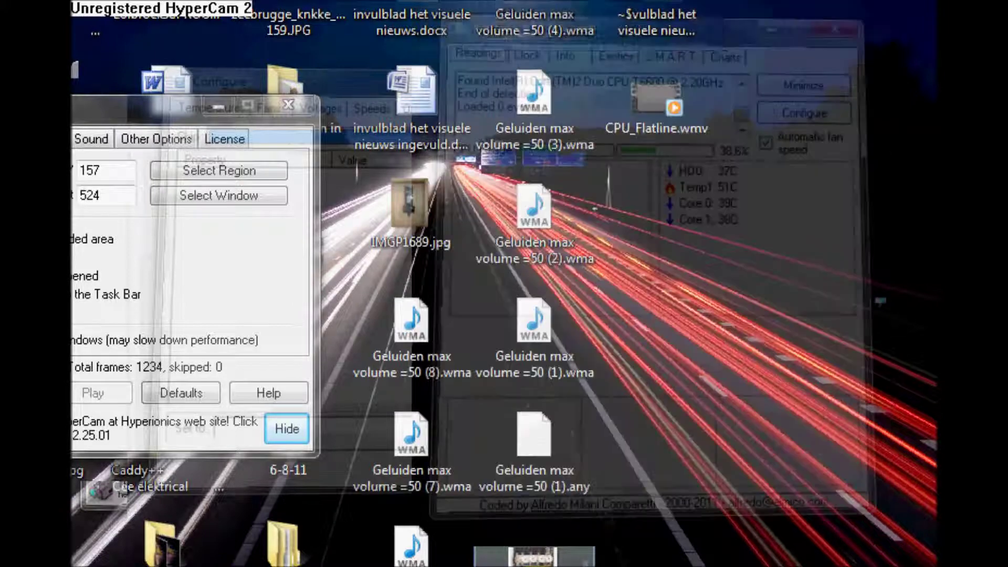
Switch to the HyperCam recording window and move it fully into view on the desktop.
{"action": "left_click_drag", "start_coordinate": [157, 109], "coordinate": [492, 114]}
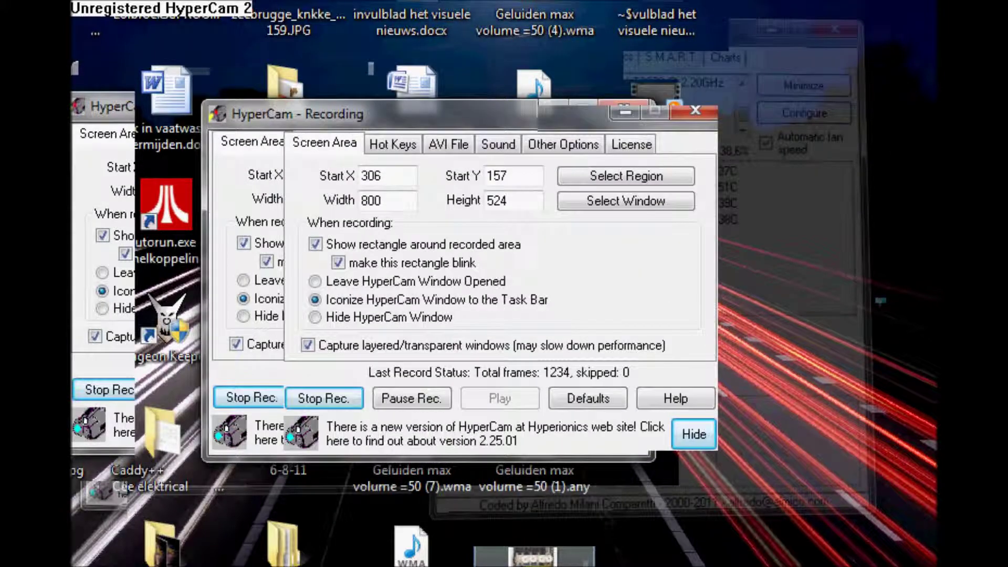